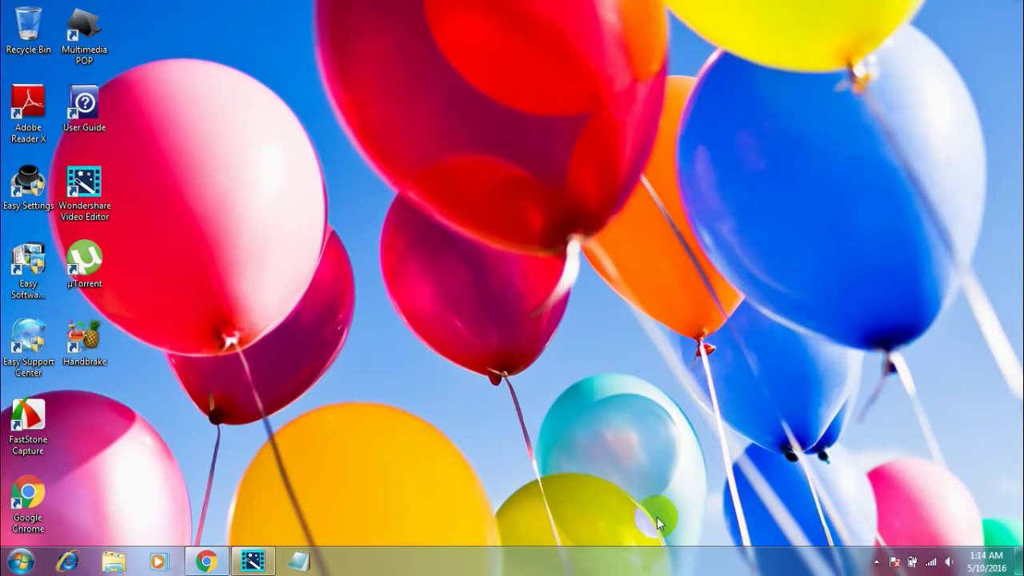
Show handbrake.fr/downloads.php in Chrome, then minimize the browser to reveal the desktop
left_click(207, 558)
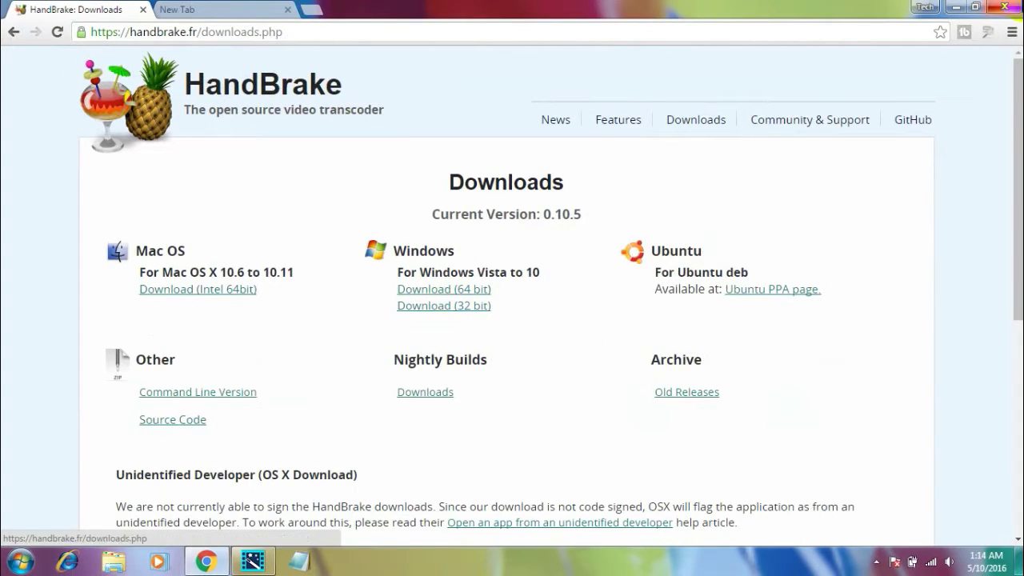
left_click(952, 8)
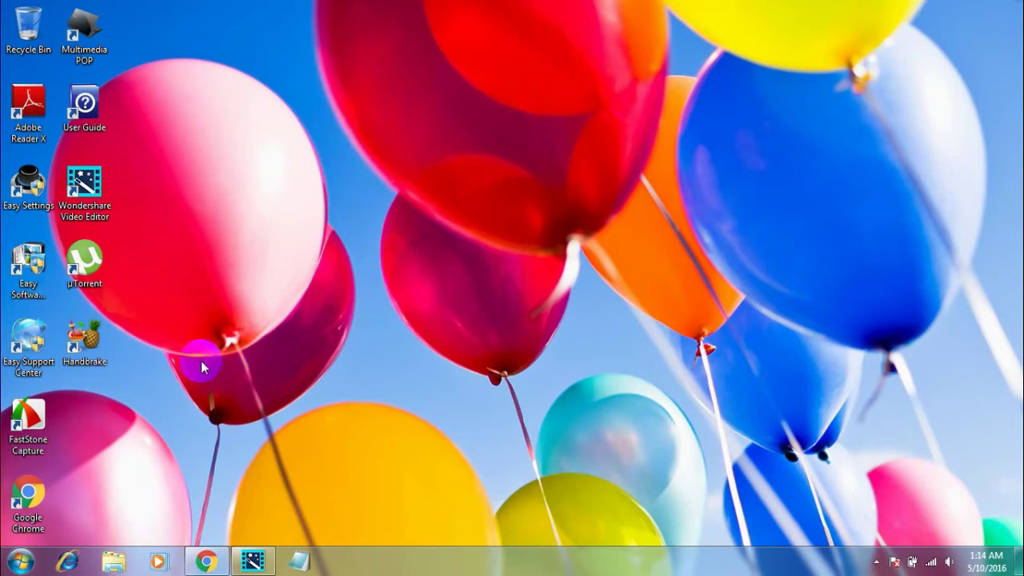
Launch HandBrake from the Start menu and load the Wildlife video from Sample Videos as the source file
left_click(9, 552)
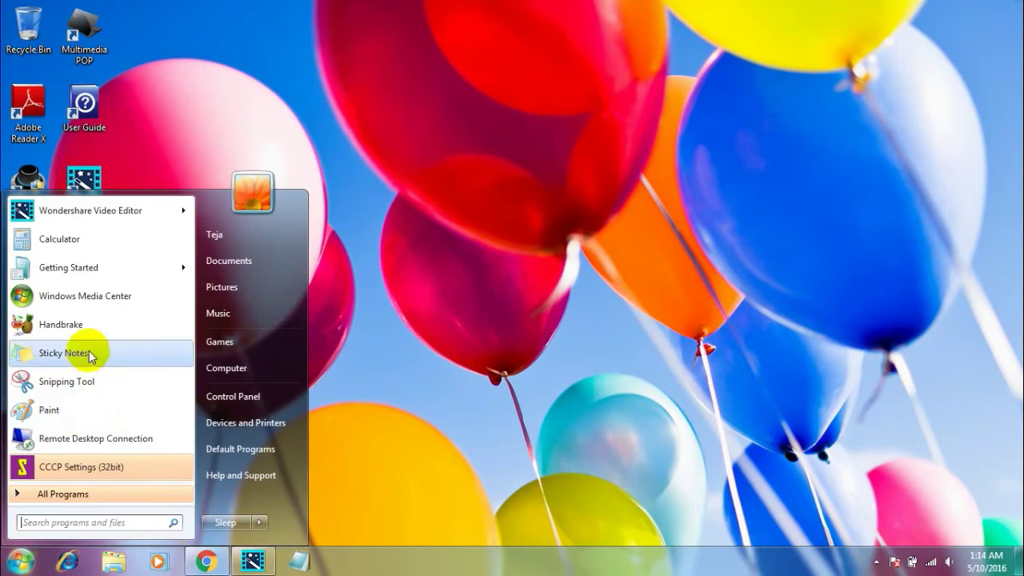
left_click(83, 326)
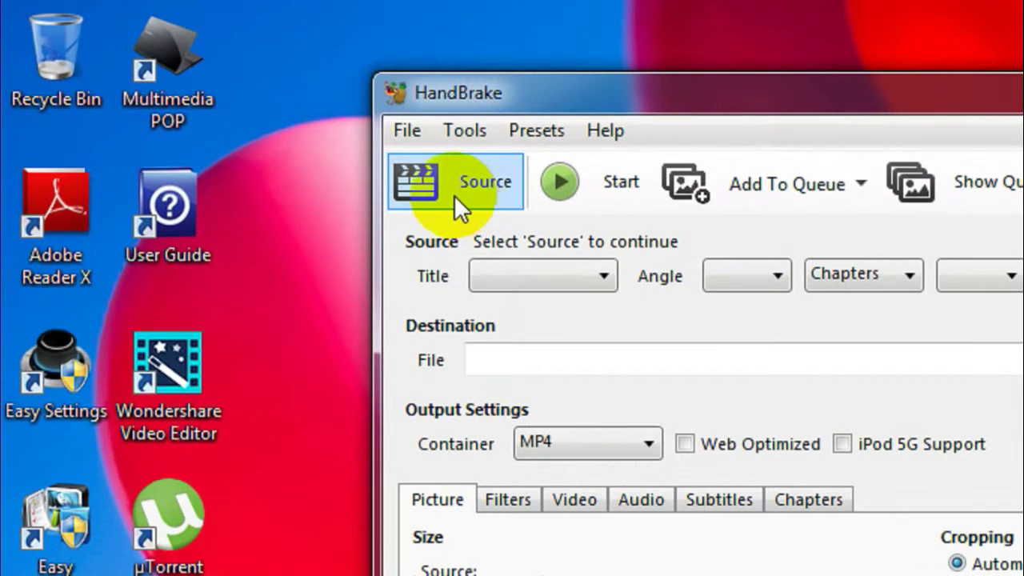
left_click(454, 194)
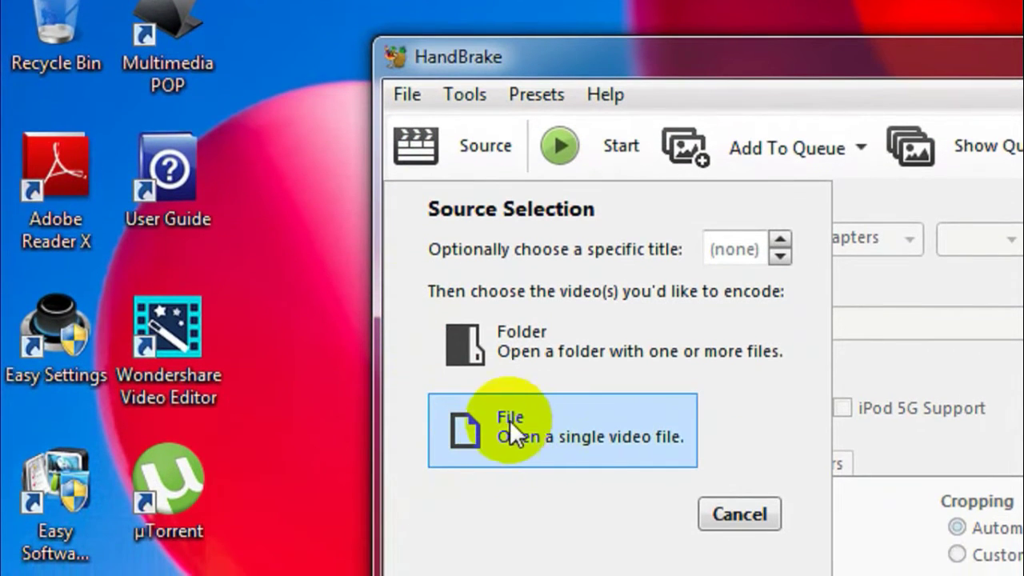
left_click(505, 458)
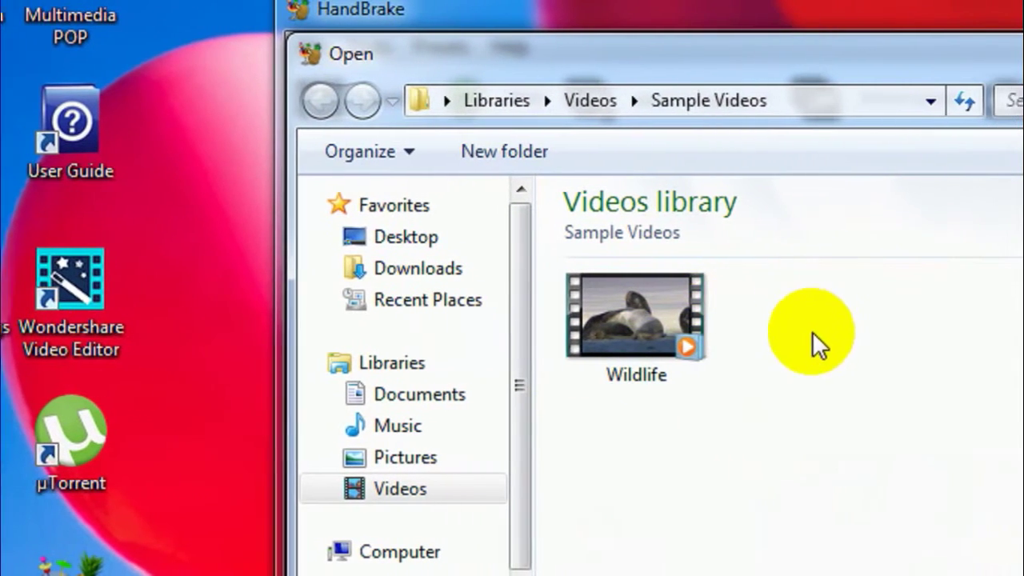
left_click(642, 364)
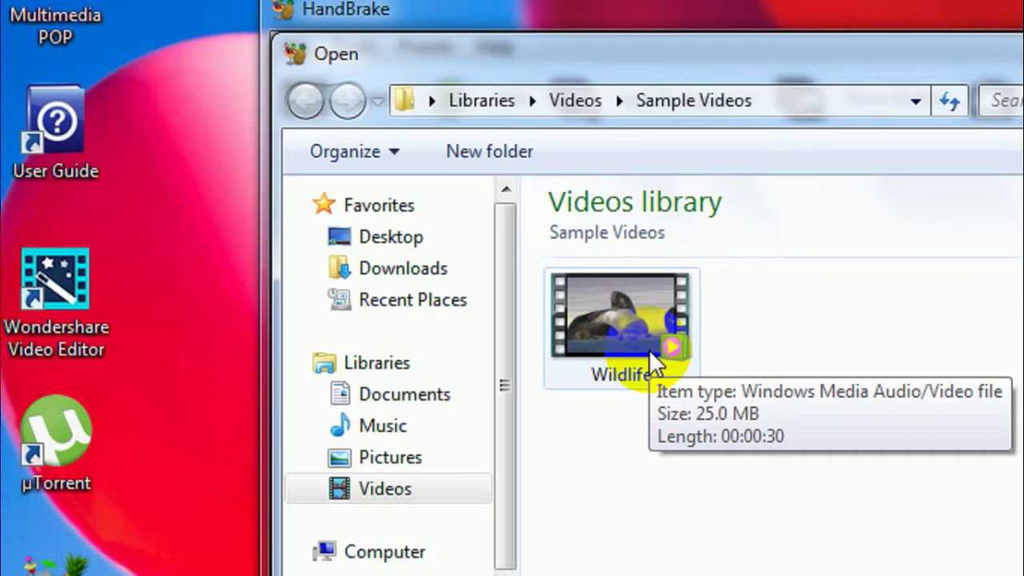
double_click(625, 314)
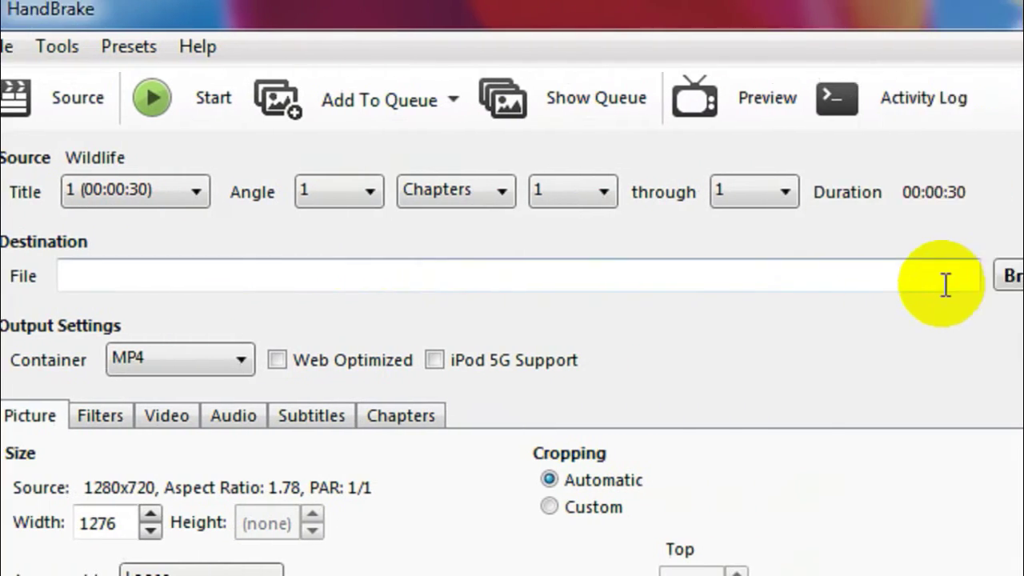
left_click(1007, 281)
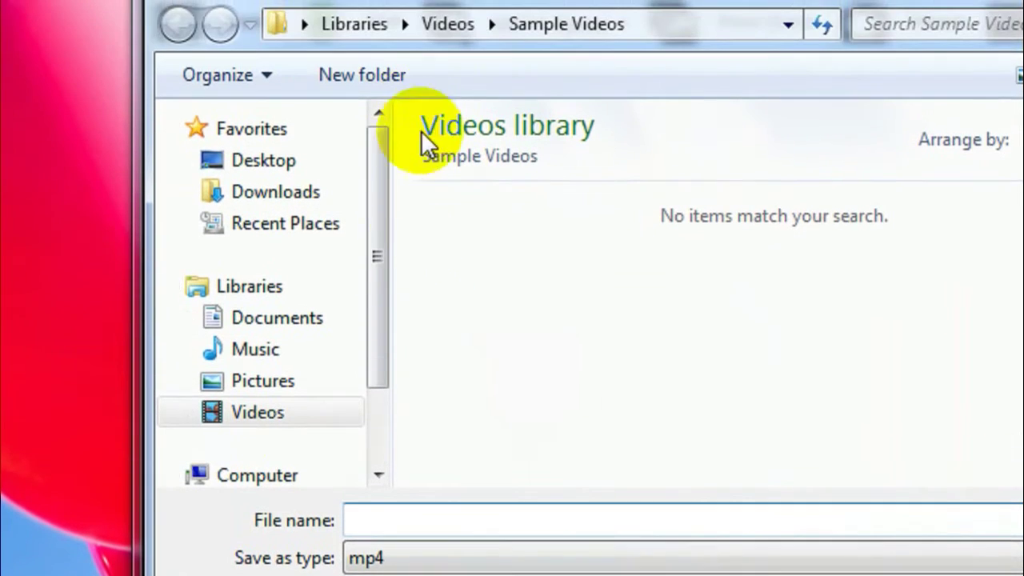
Save the output as compressed.mp4 in Sample Videos and enable Web Optimized
left_click(416, 520)
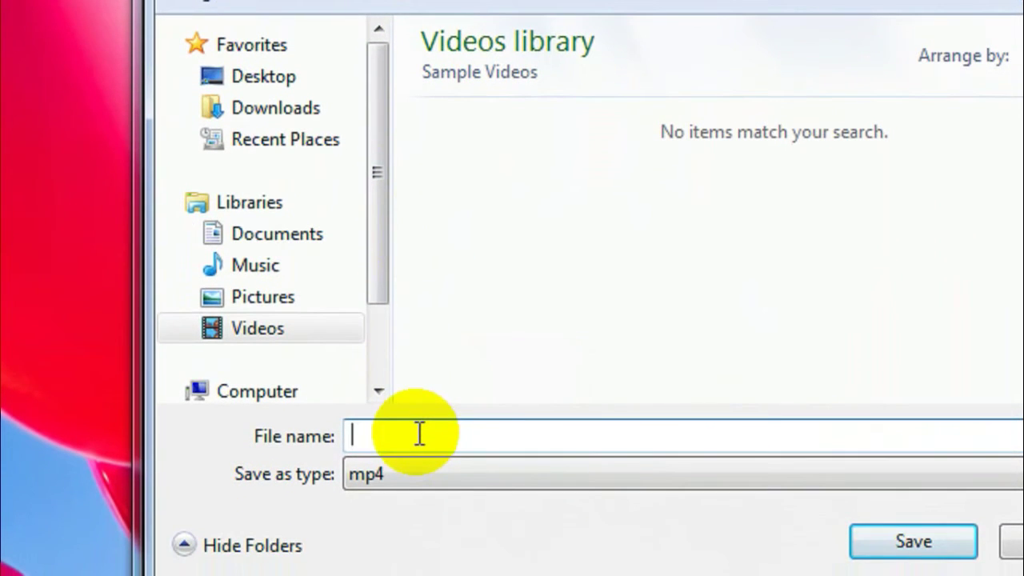
type("compressed")
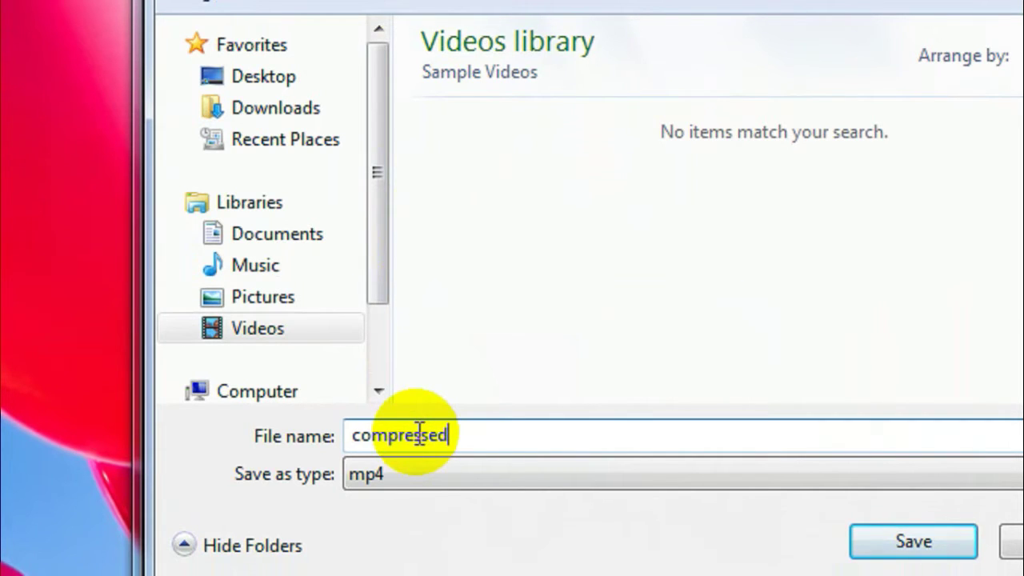
key("Return")
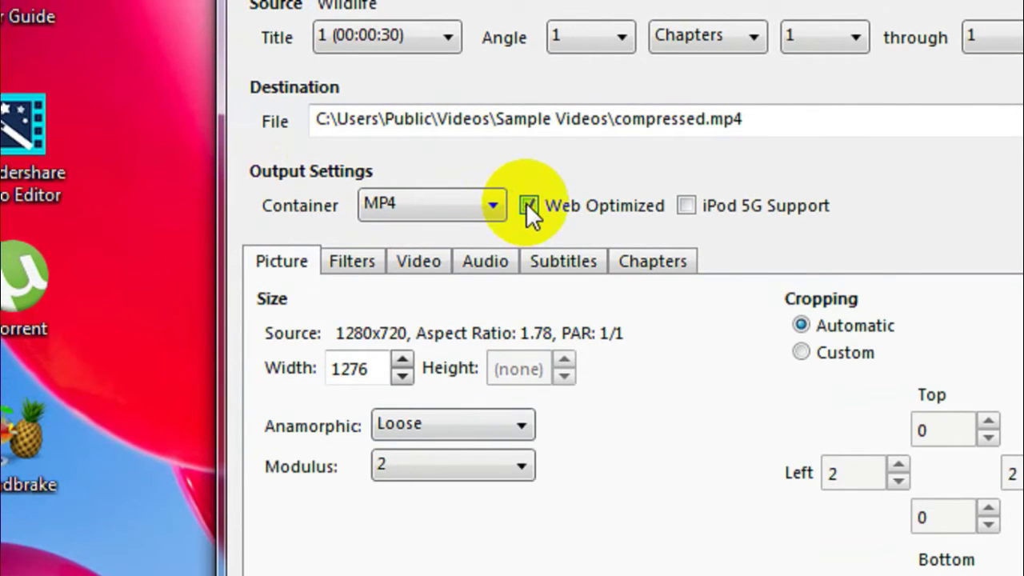
left_click(527, 205)
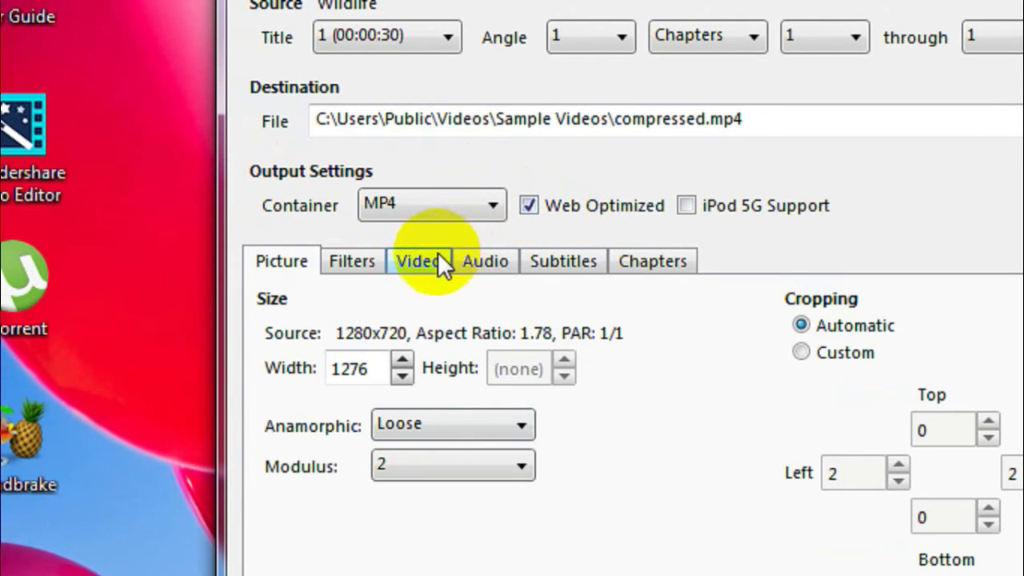
On the Video tab, choose Avg Bitrate (kbps) with 2-Pass Encoding and Turbo first pass
left_click(399, 266)
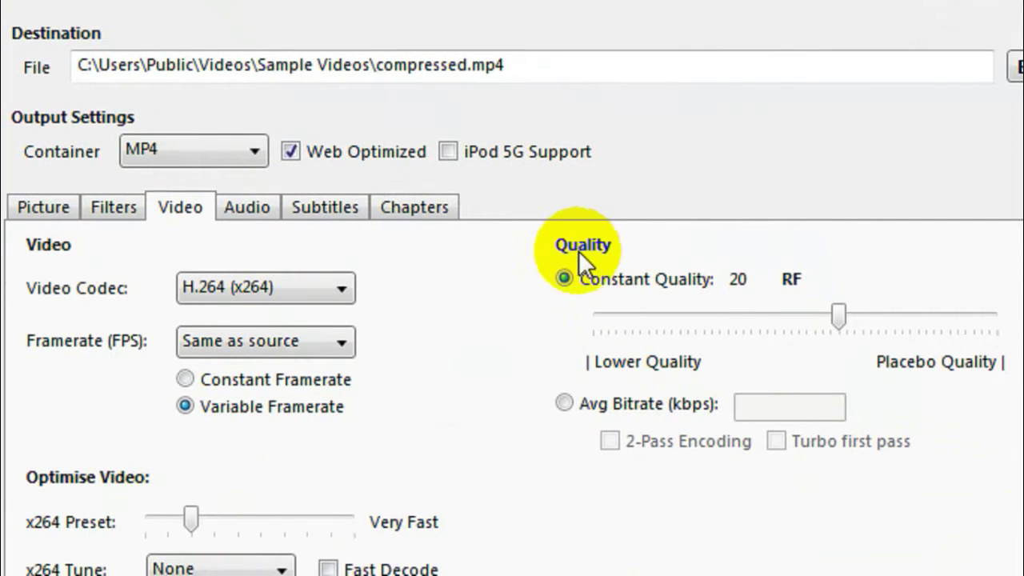
left_click(565, 404)
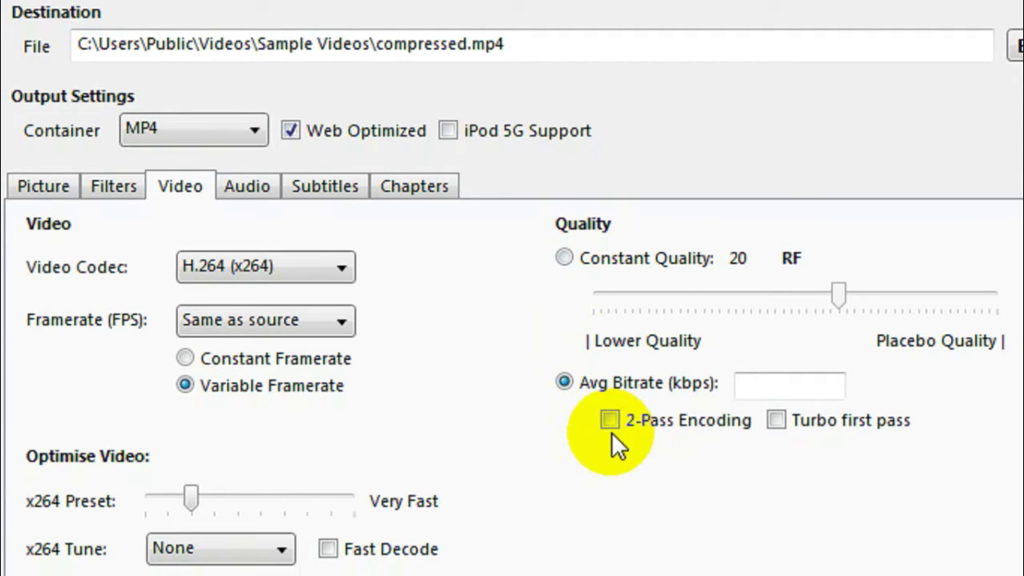
left_click(611, 426)
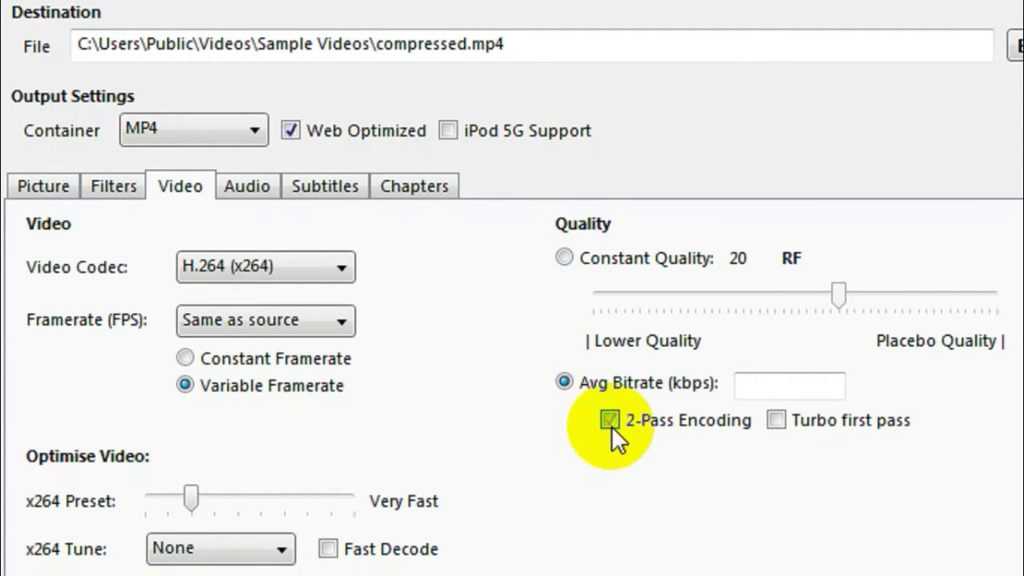
left_click(774, 421)
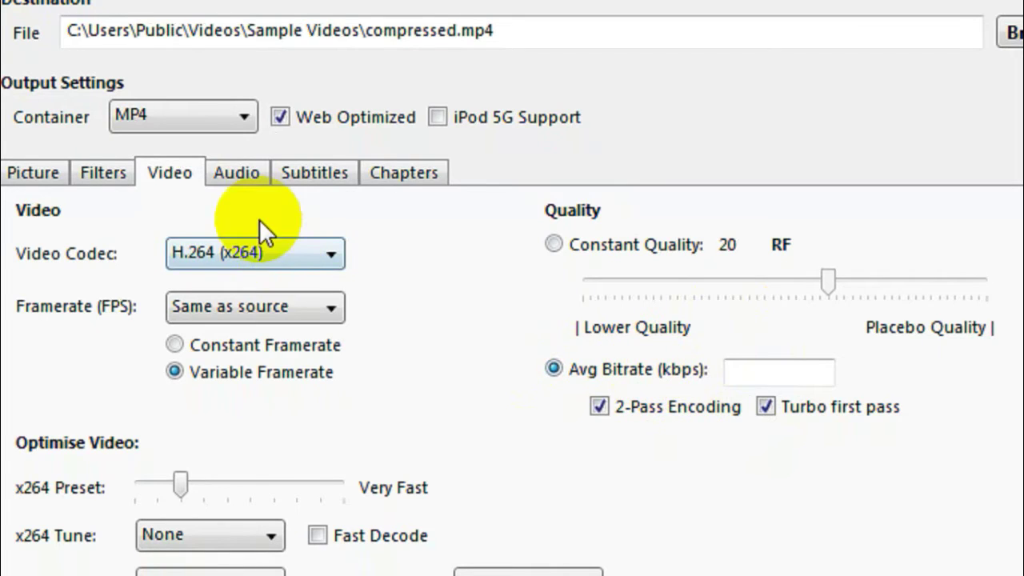
Change the audio track's bitrate from 160 to 128 on the Audio tab
left_click(232, 178)
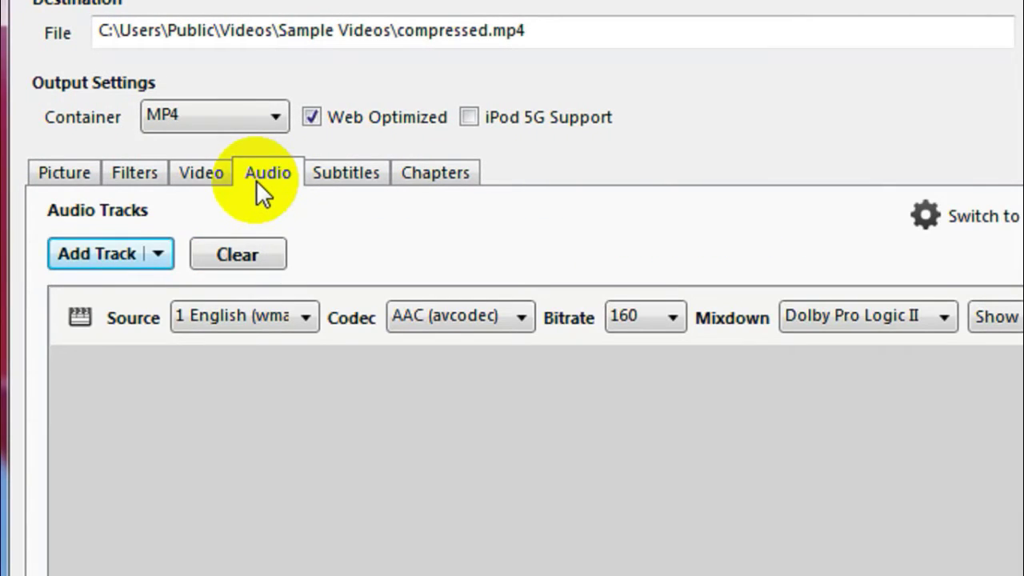
left_click(649, 320)
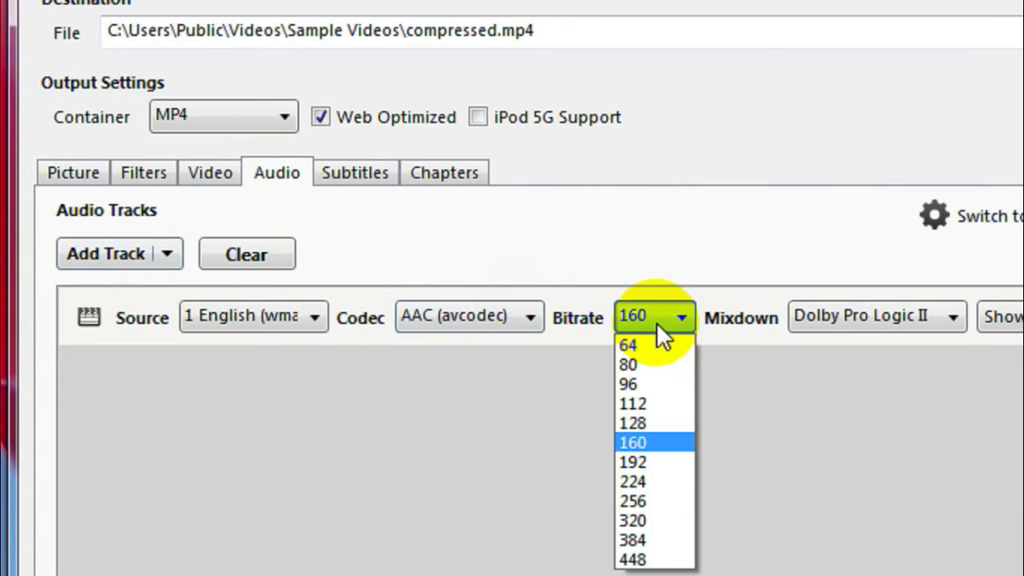
left_click(646, 423)
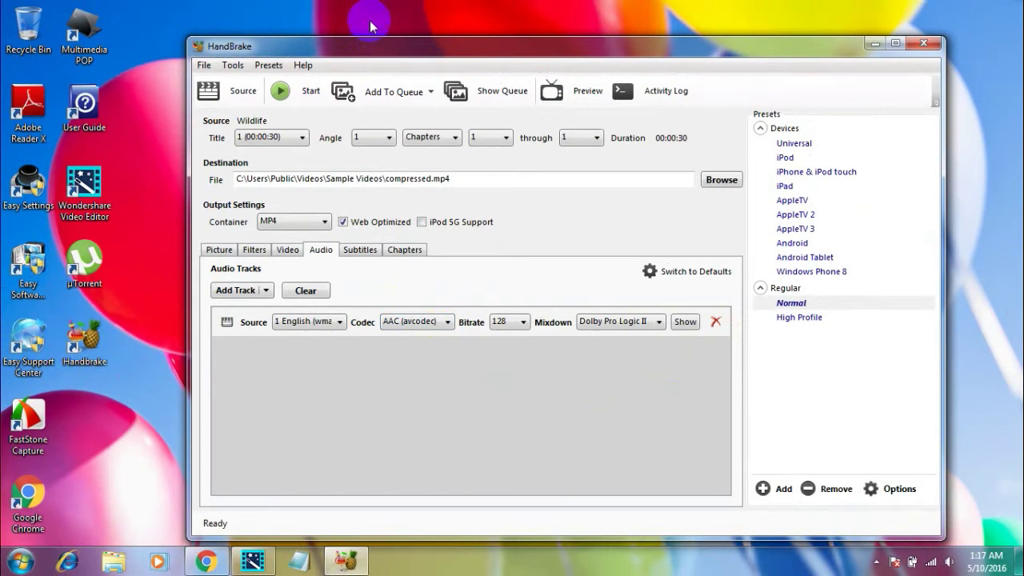
Nudge the HandBrake window up-left and start encoding Wildlife to compressed.mp4
left_click_drag(378, 47, 365, 42)
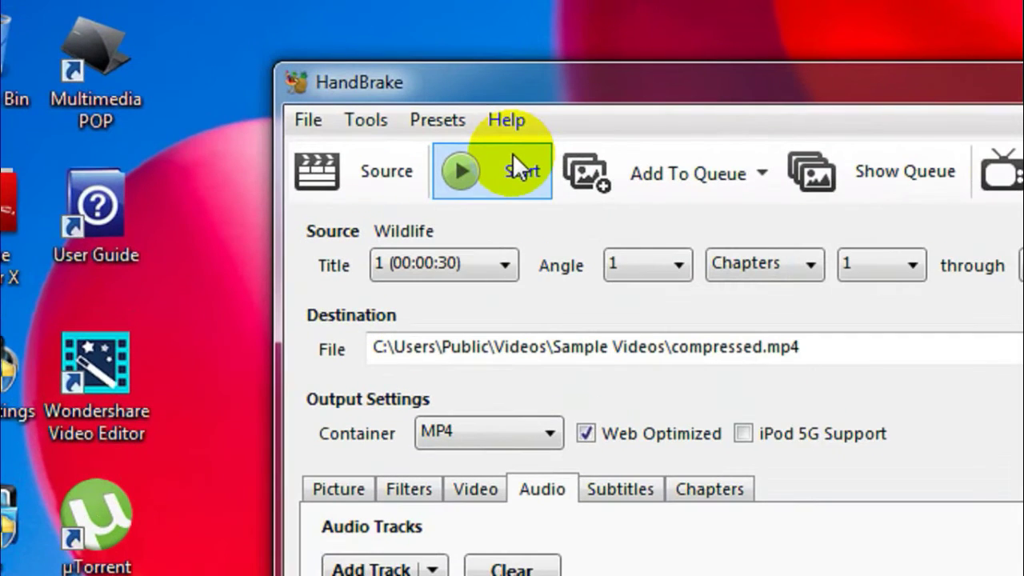
left_click(508, 170)
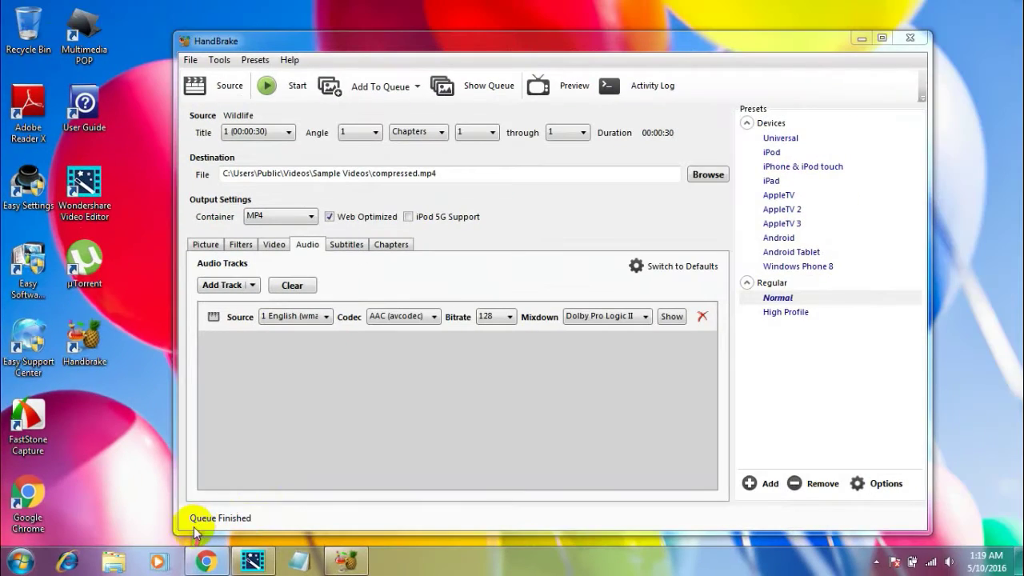
In Explorer, open Videos > Sample Videos and check compressed.mp4's Properties size of 4.10 MB
left_click(126, 554)
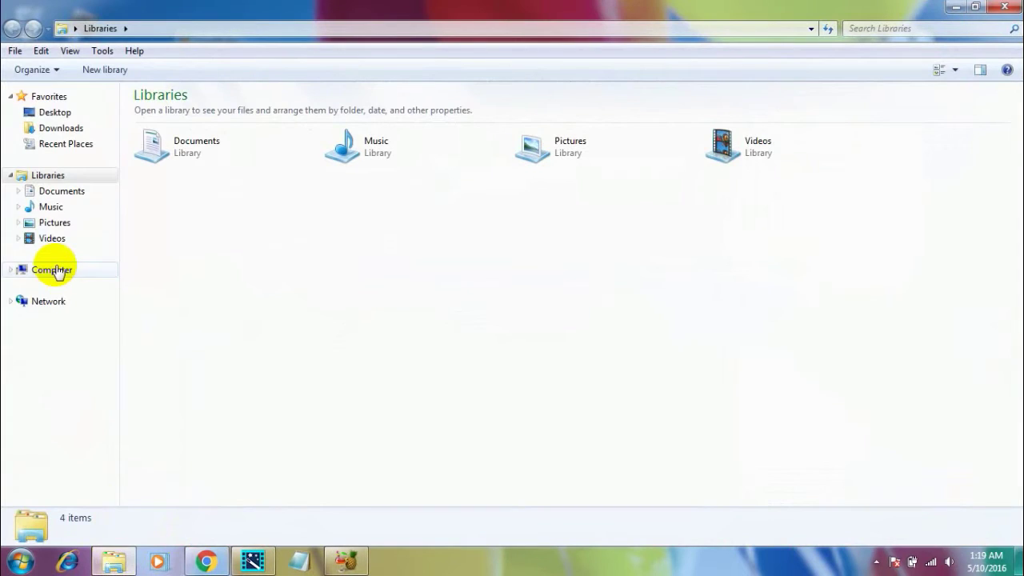
left_click(50, 240)
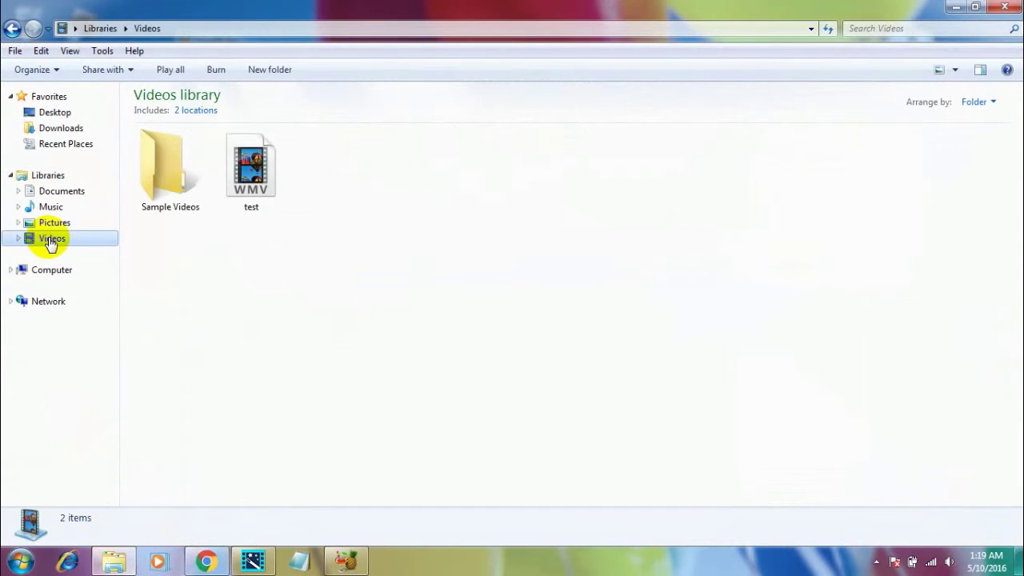
left_click(169, 209)
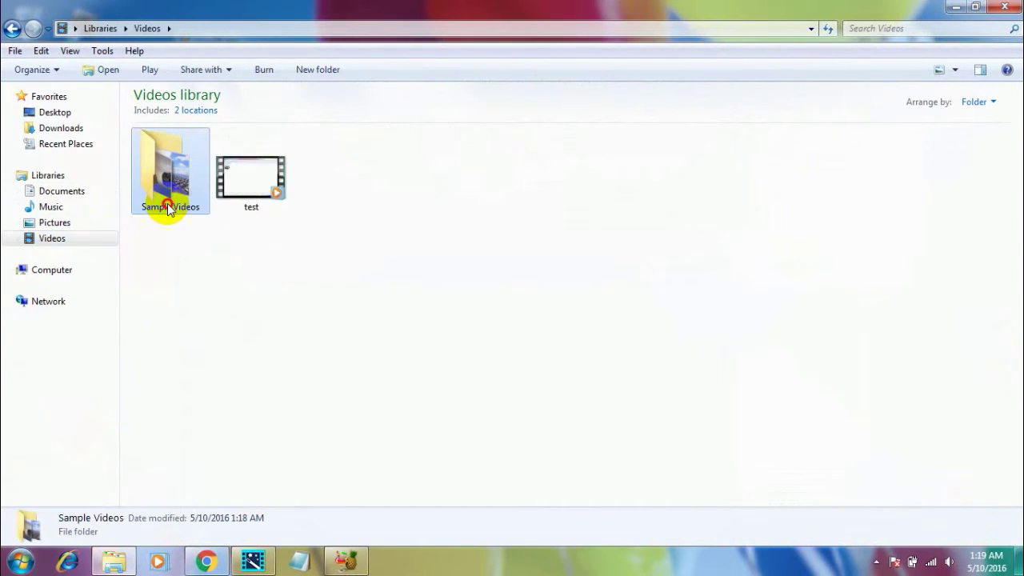
double_click(168, 209)
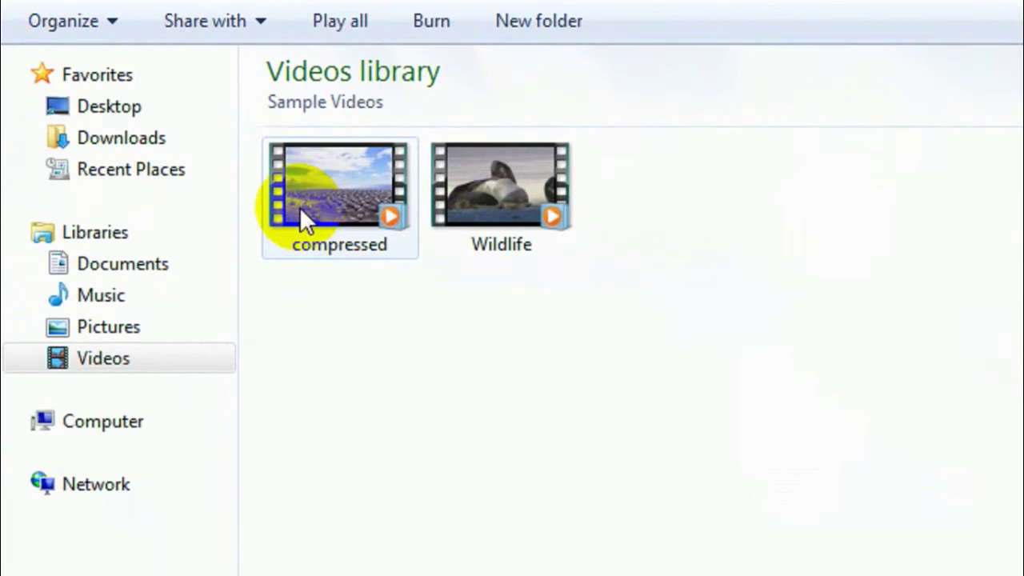
left_click(301, 211)
right_click(301, 211)
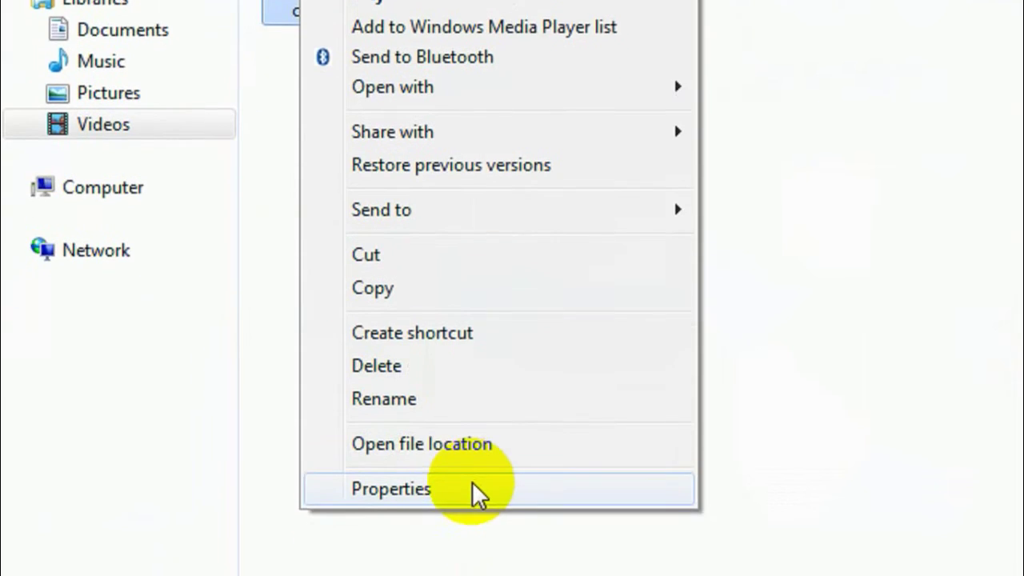
left_click(477, 493)
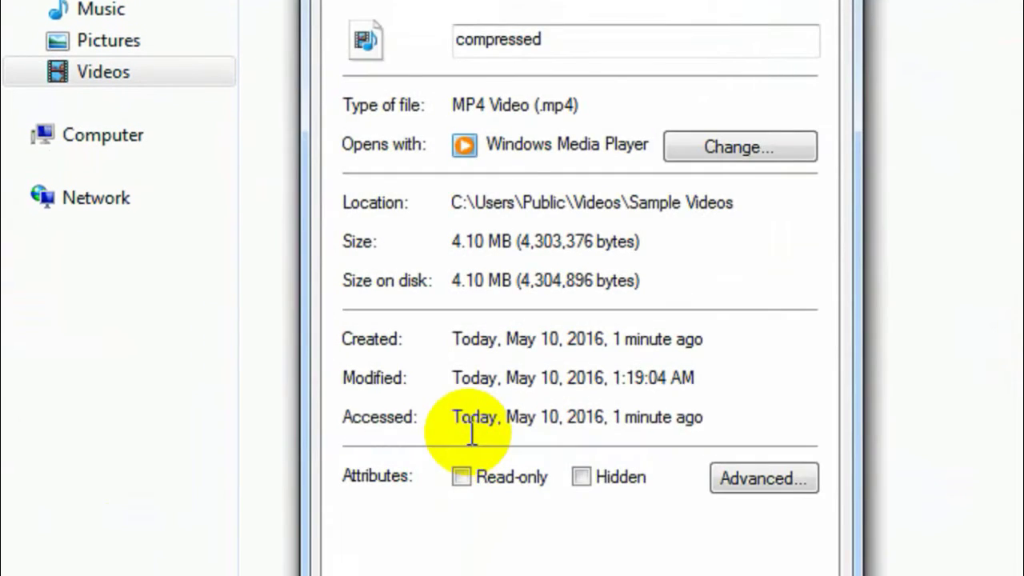
left_click_drag(450, 248, 513, 253)
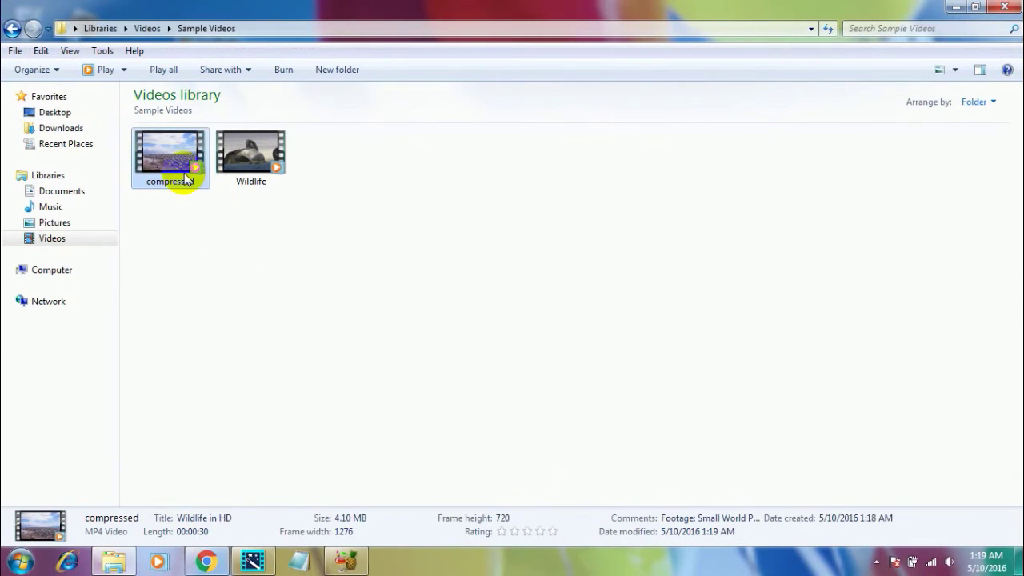
Play compressed.mp4 full screen, close it, then play the original Wildlife video for comparison
double_click(186, 178)
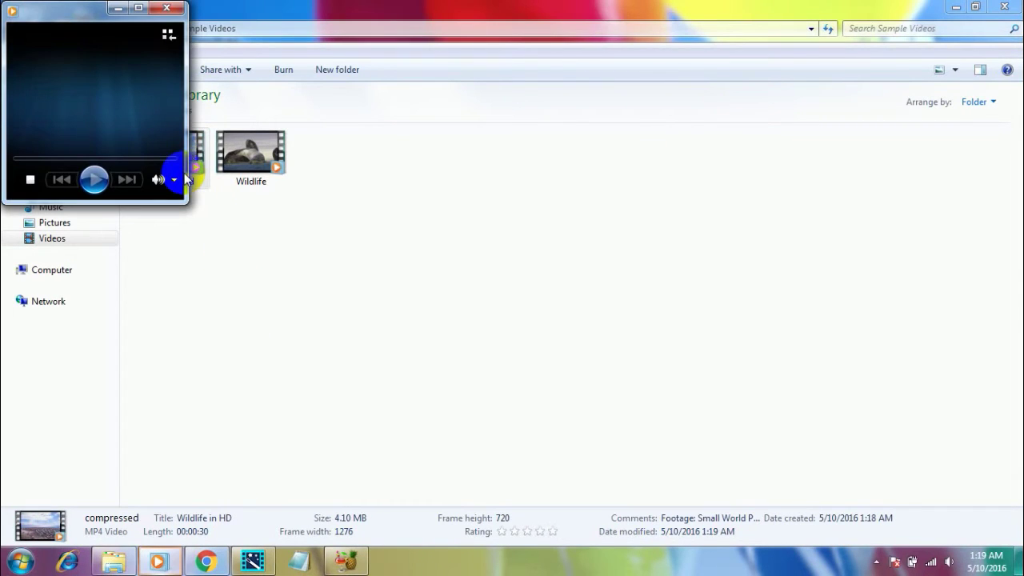
left_click(139, 7)
double_click(101, 100)
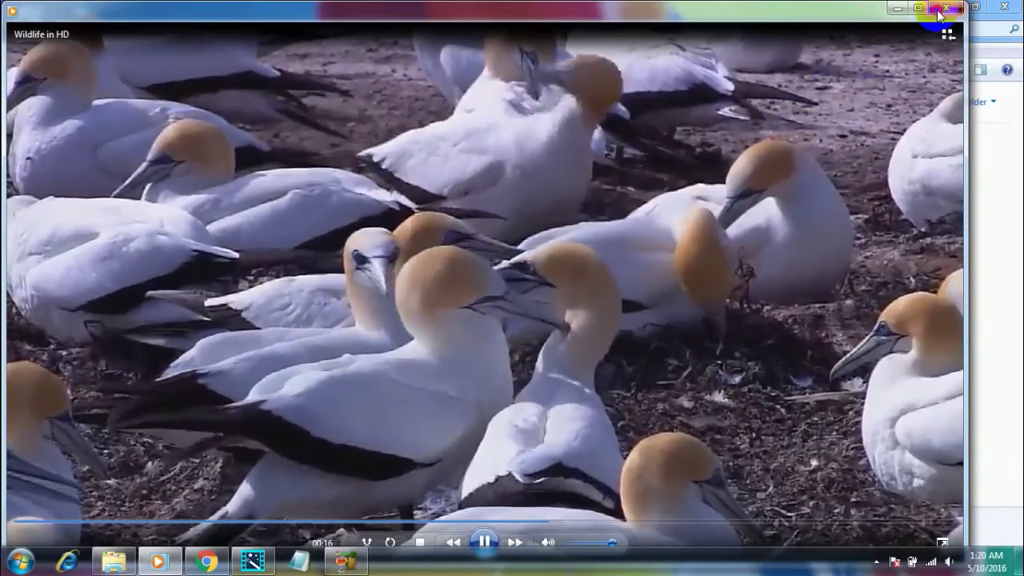
left_click(943, 34)
double_click(266, 140)
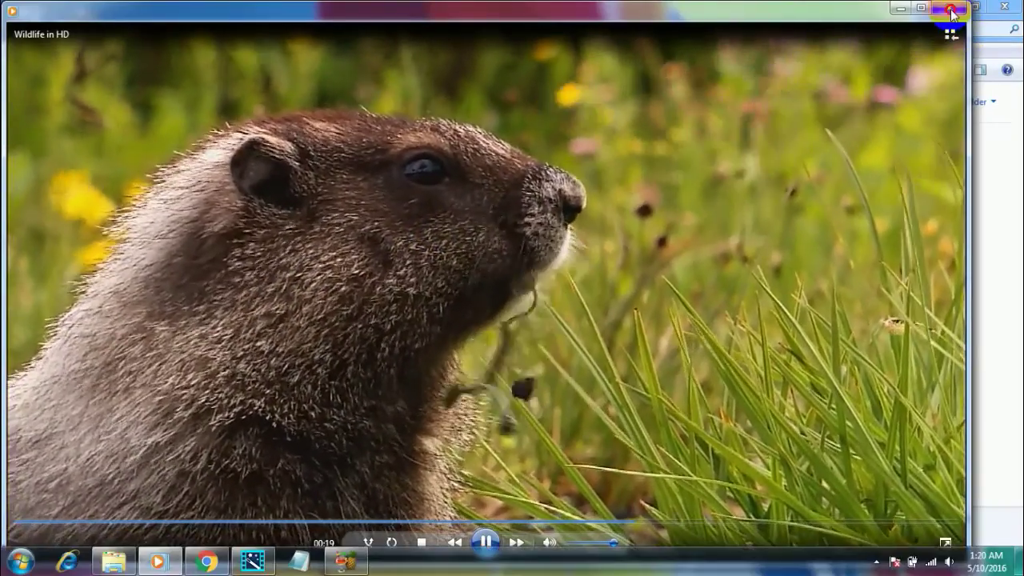
left_click(954, 8)
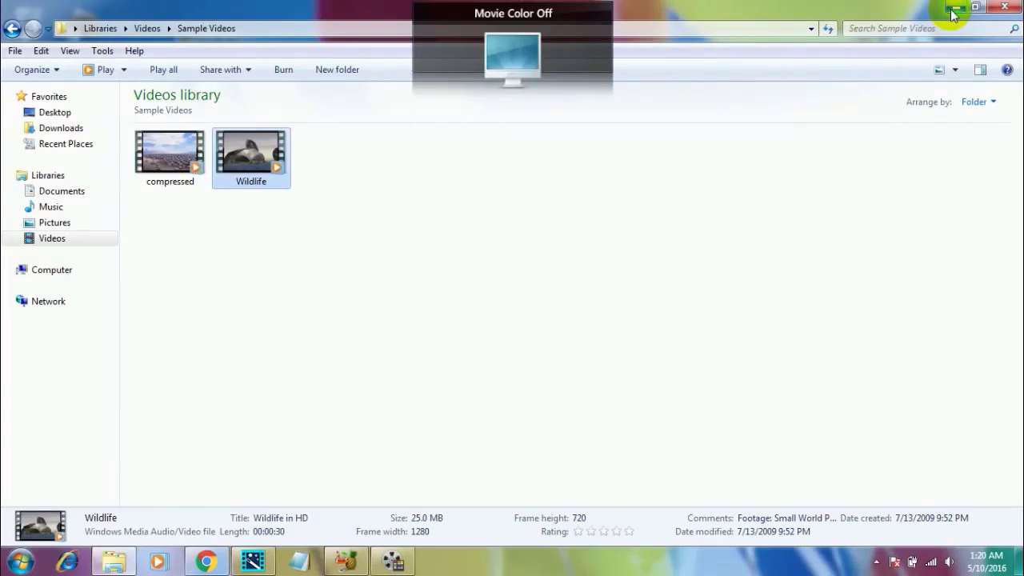